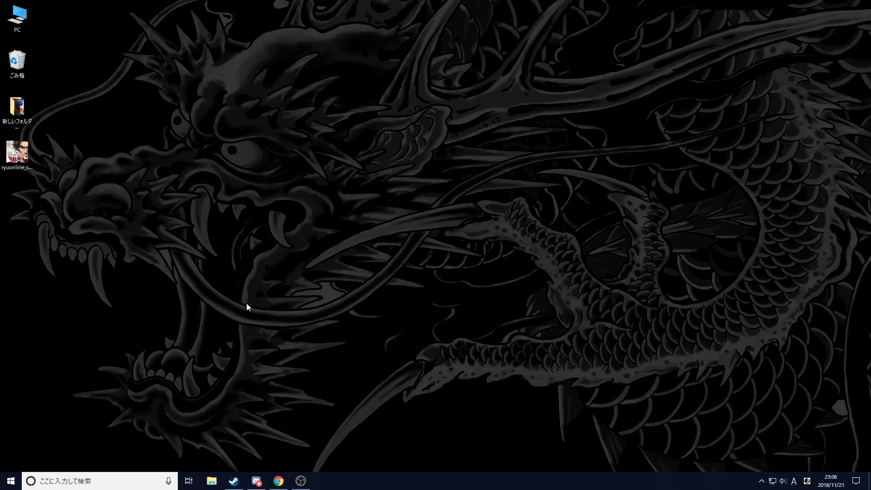
Step: Bring Chrome back and scroll the Beginning with PC guide toward the download button
click(278, 480)
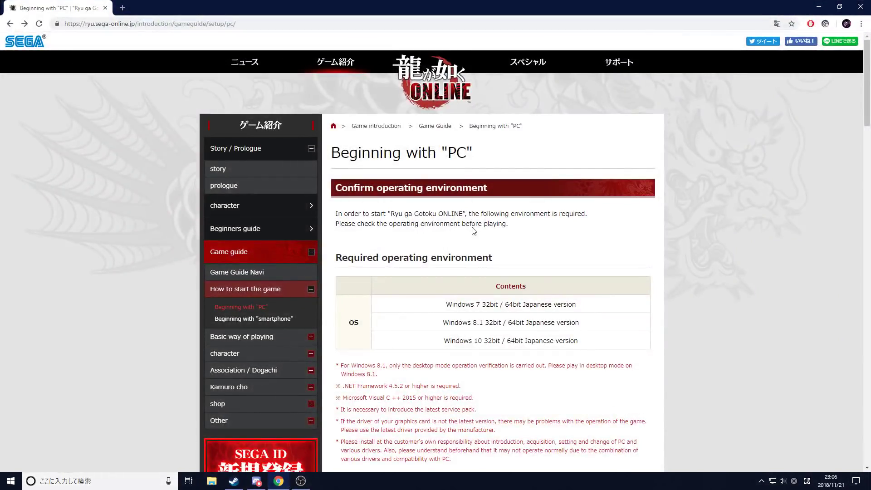
scroll(533, 215, down, 15)
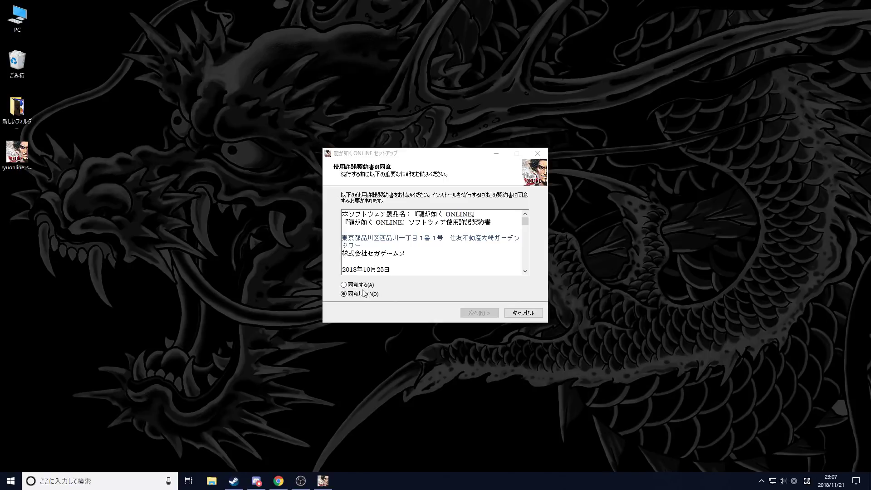
Step: Accept the license, keep the default folder, program group and desktop shortcut, install, and finish
click(363, 286)
click(480, 313)
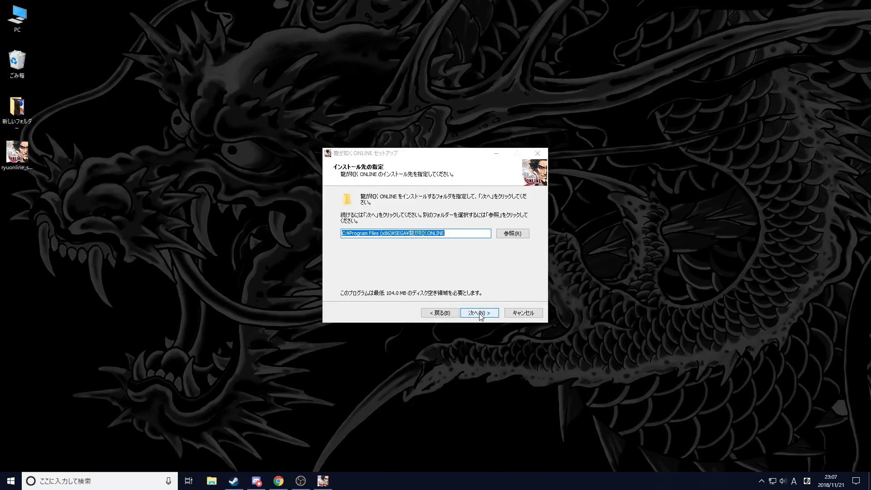
click(480, 313)
click(480, 312)
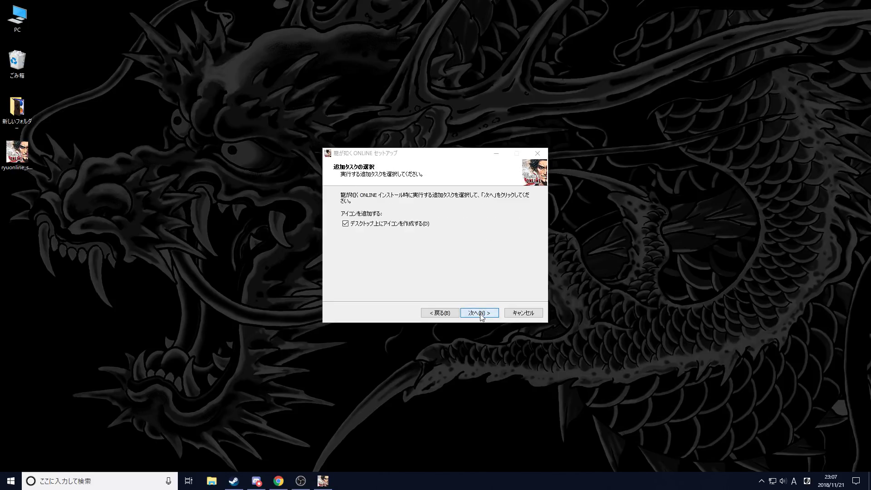
click(480, 313)
click(479, 313)
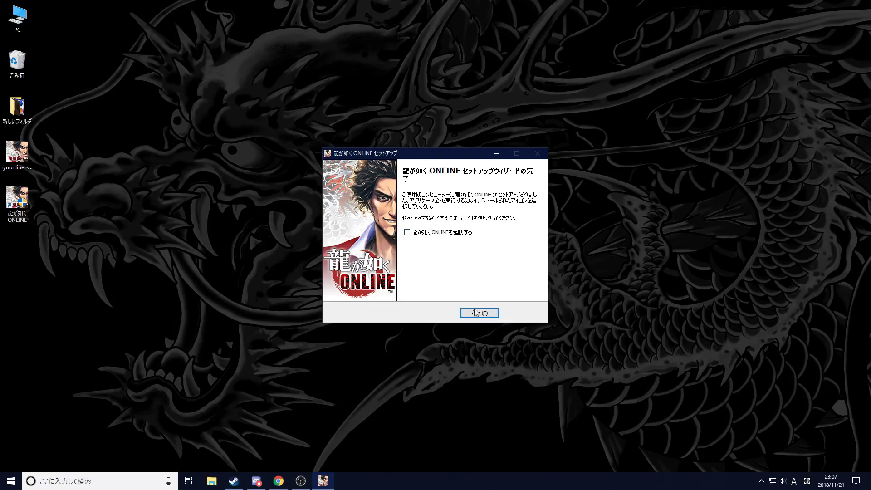
click(483, 319)
click(376, 278)
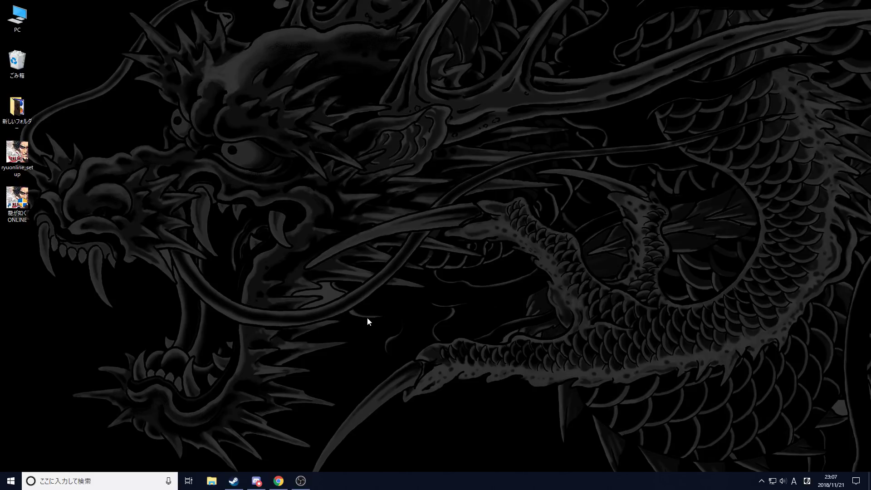
Step: Check that the non-Unicode system locale under Region's Administrative tab is 日本語 (日本), changing nothing
key(super+r)
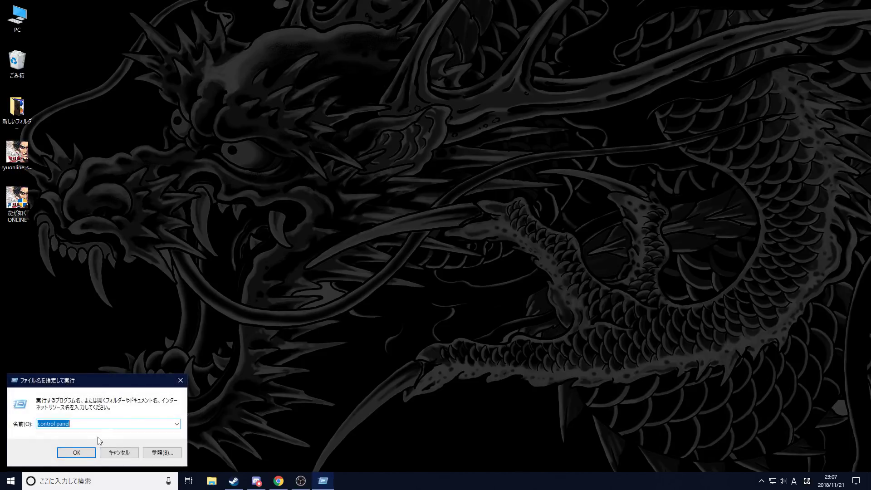
click(76, 452)
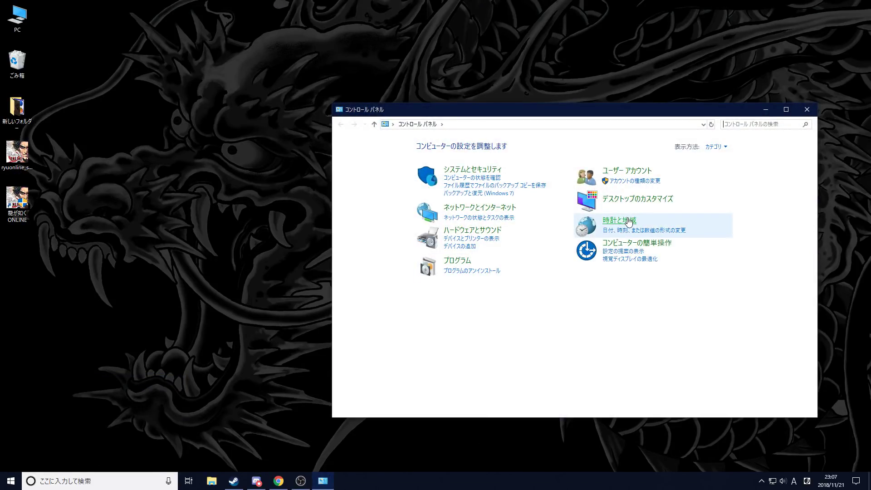
click(629, 222)
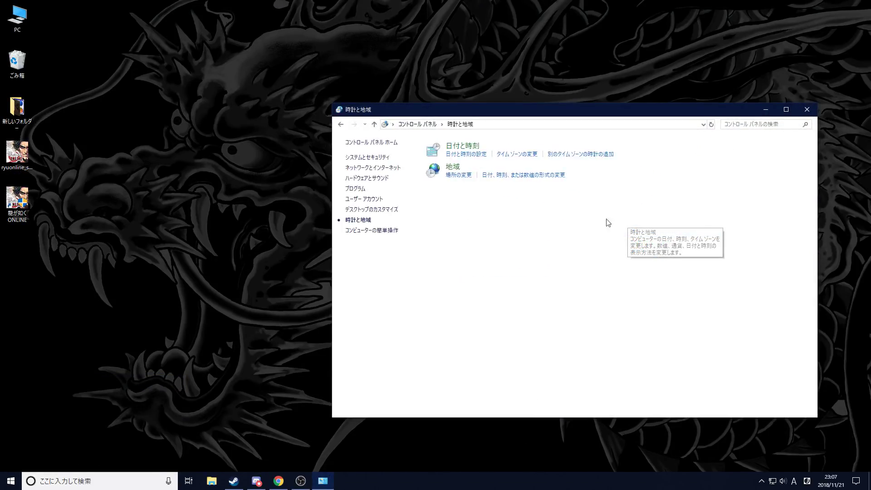
click(459, 171)
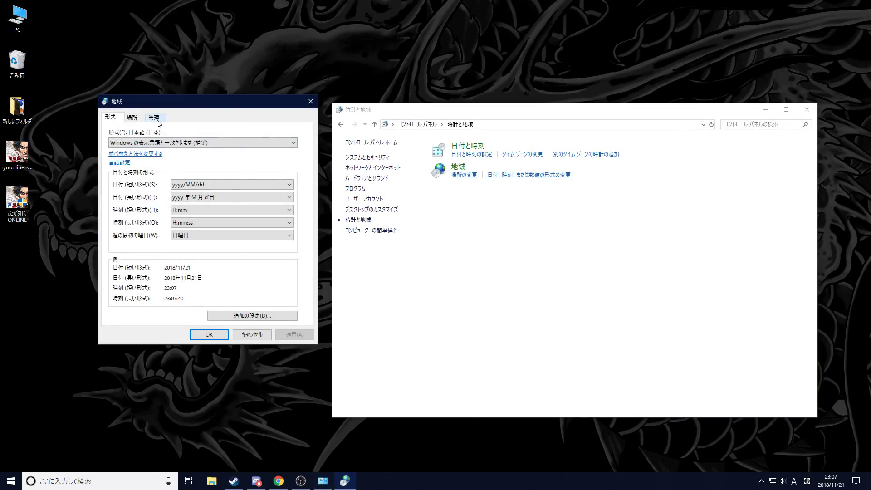
click(157, 122)
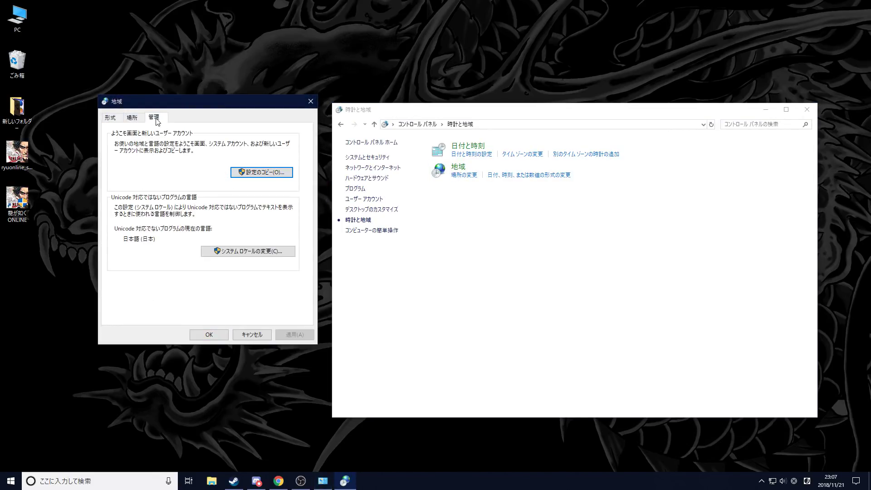
click(239, 252)
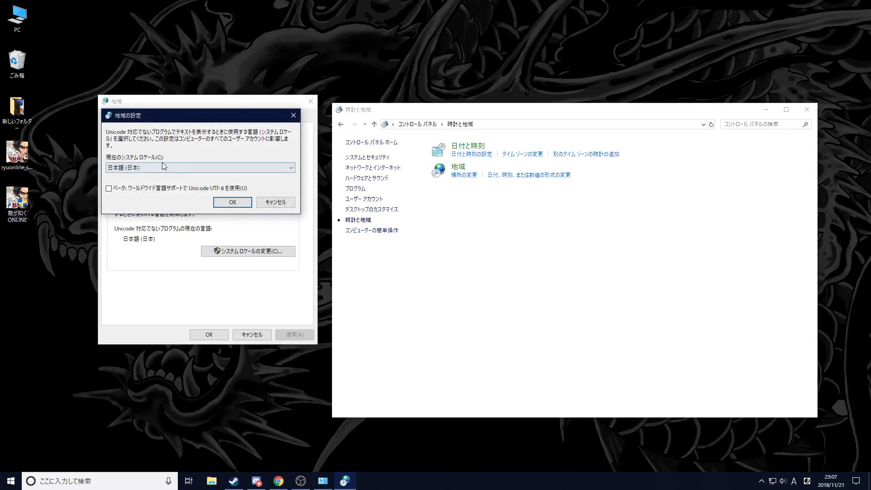
click(160, 168)
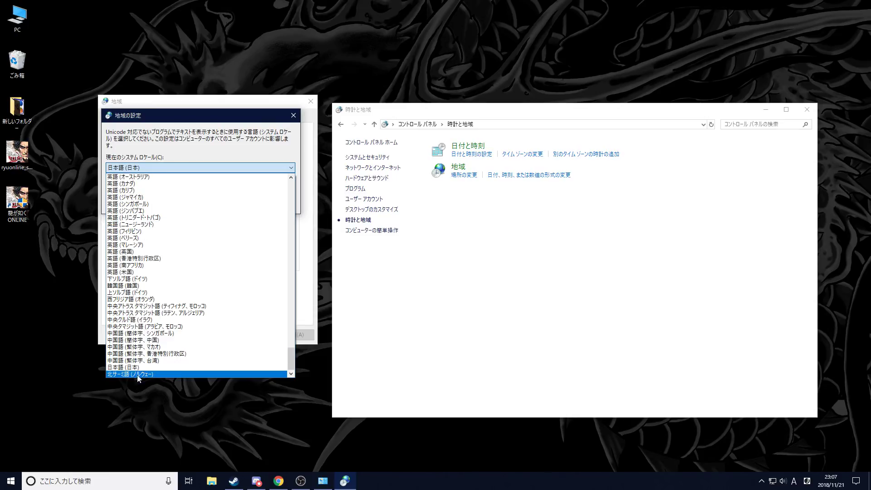
click(183, 158)
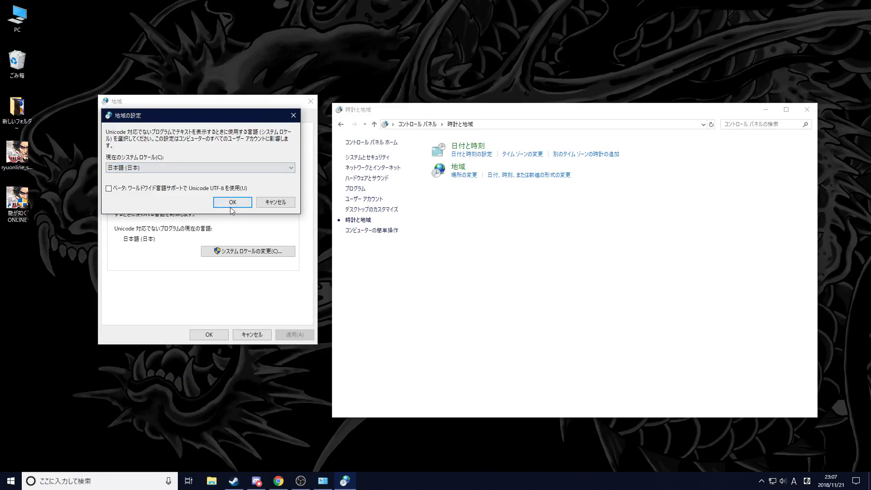
click(293, 115)
click(310, 100)
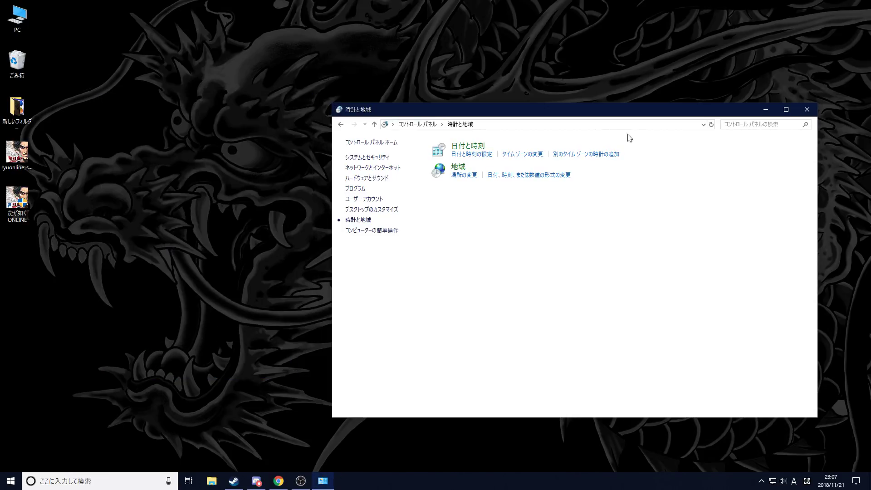
Step: Close Control Panel and view Time & Language > Region & language in Windows Settings
click(806, 109)
click(11, 481)
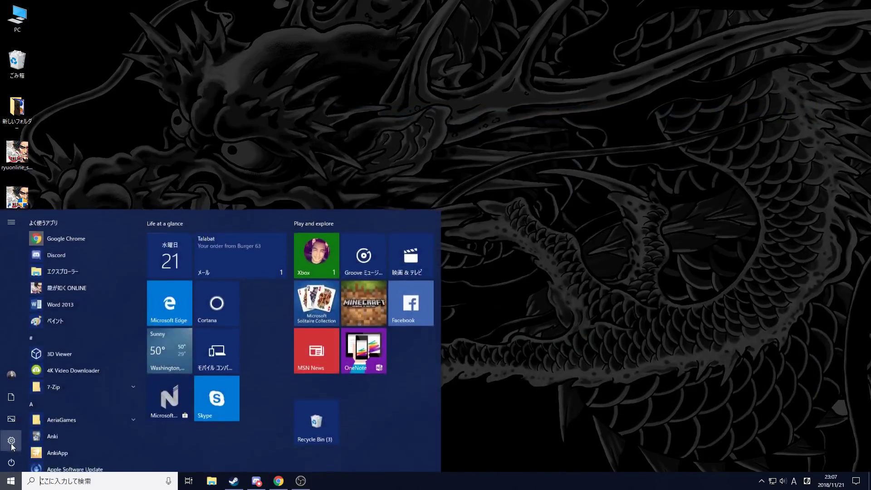
click(11, 439)
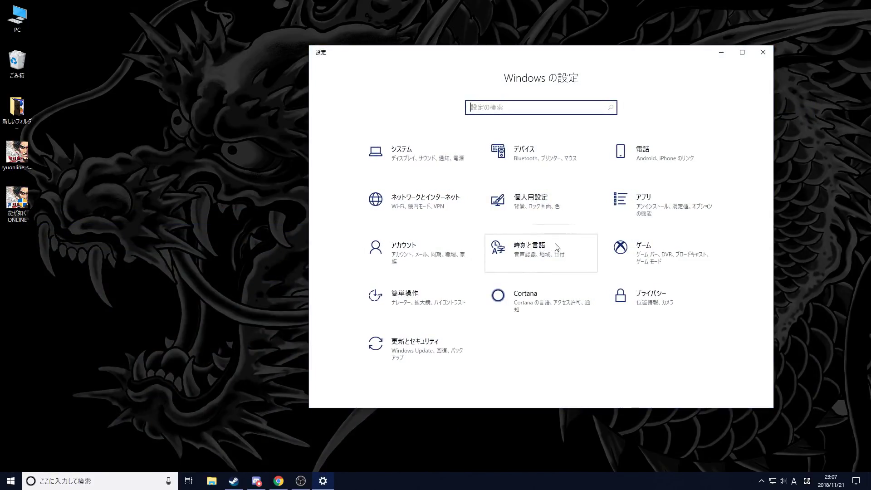
click(509, 256)
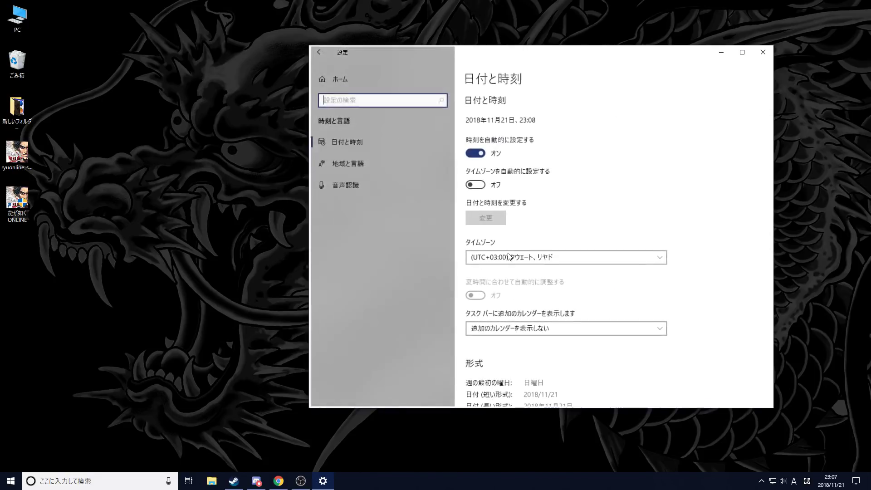
click(358, 167)
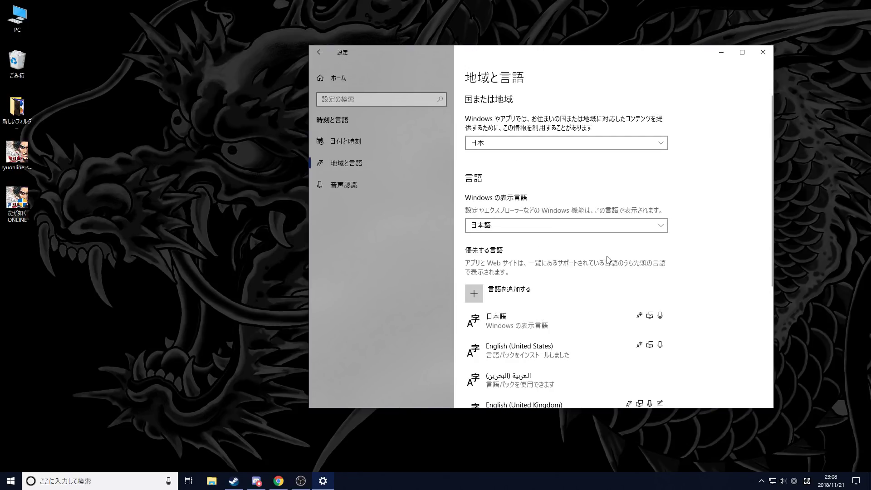
scroll(697, 241, down, 1)
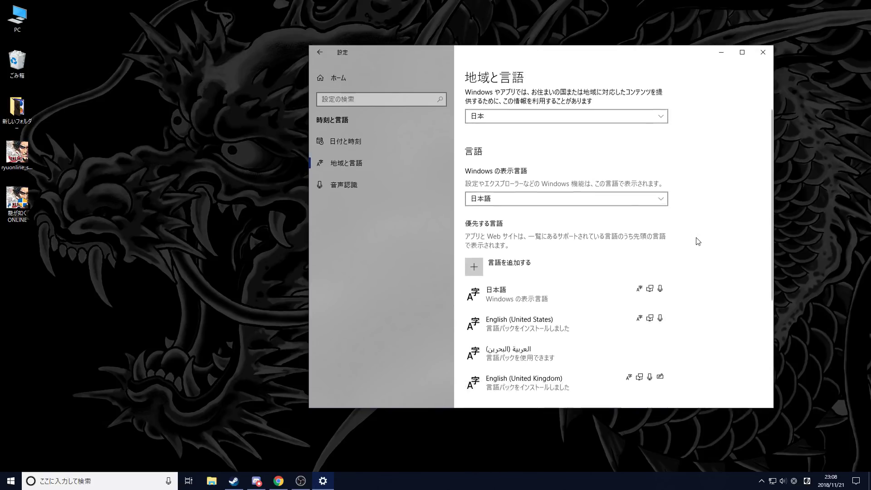
scroll(697, 242, down, 3)
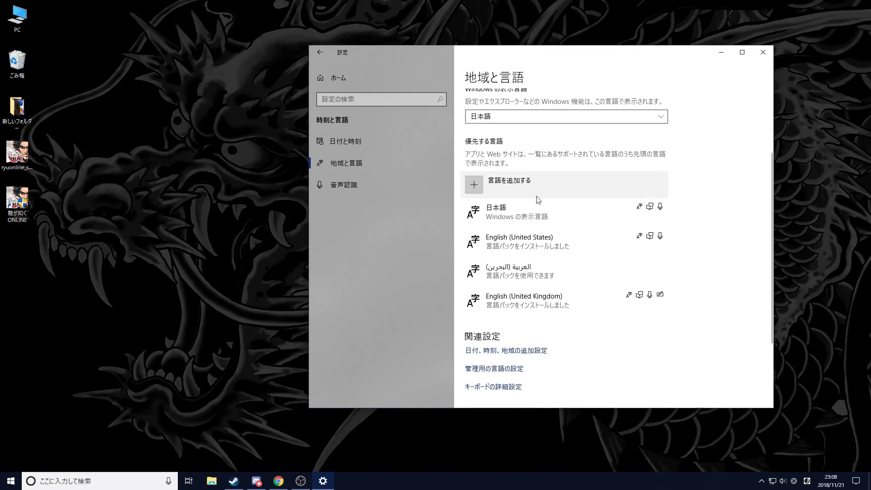
Step: Browse the Add a language list and cancel without adding any language
click(530, 189)
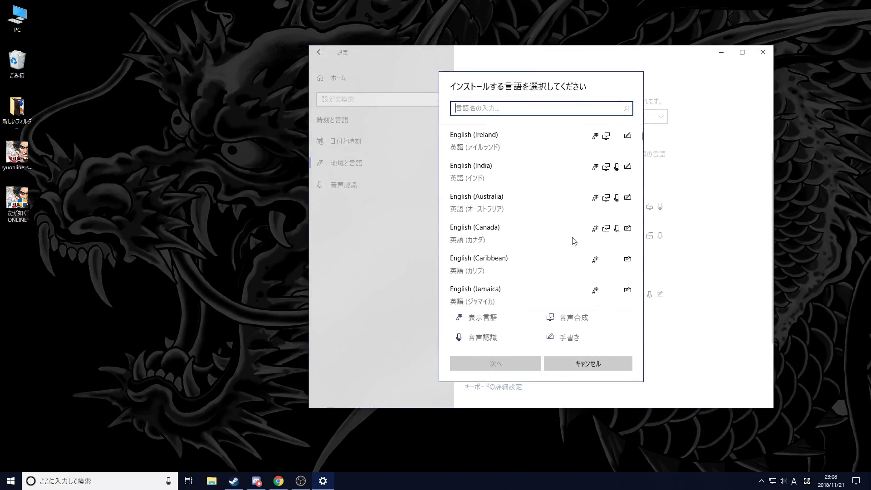
scroll(545, 240, down, 5)
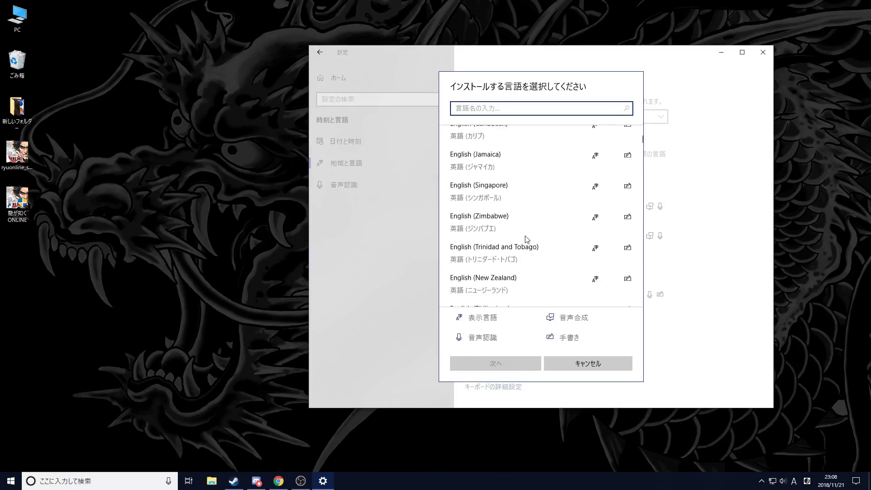
click(589, 360)
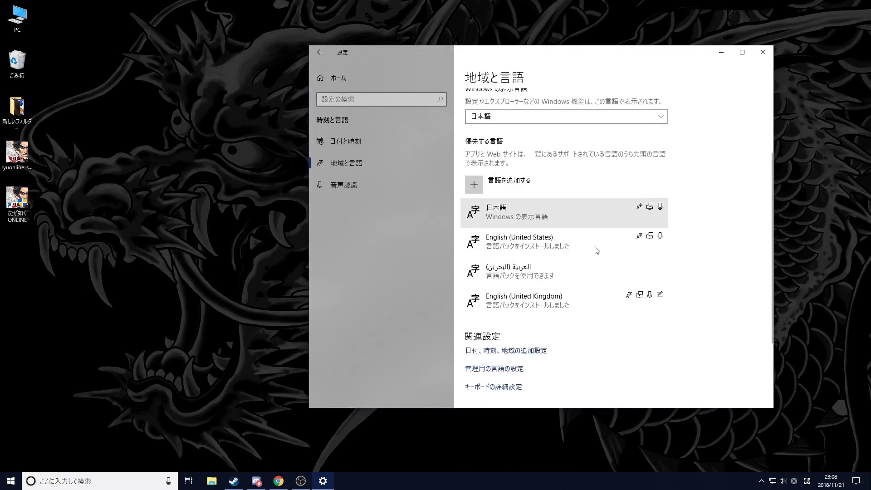
Step: Review the Japanese language options, including IME and keyboard layout, then return to Region & language
click(566, 206)
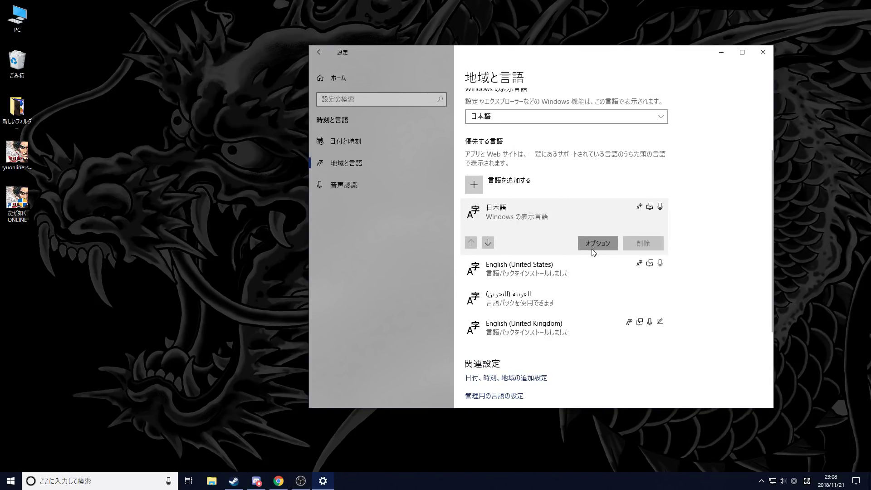
click(597, 243)
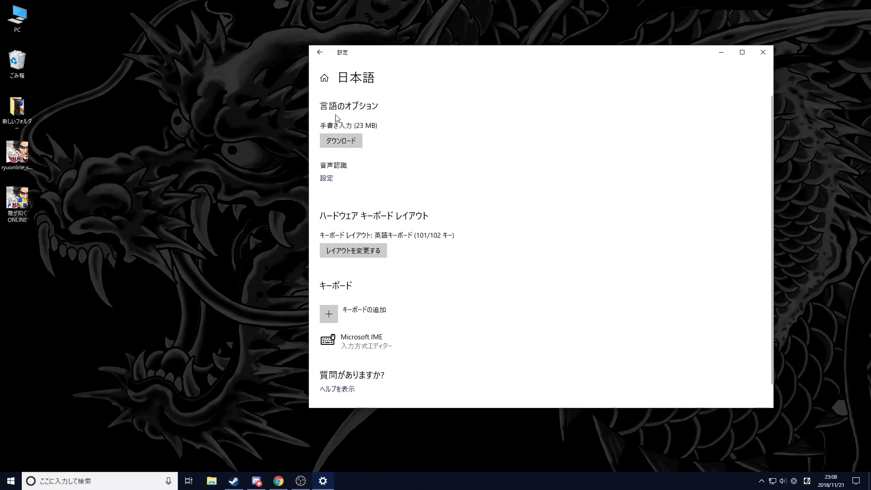
click(320, 52)
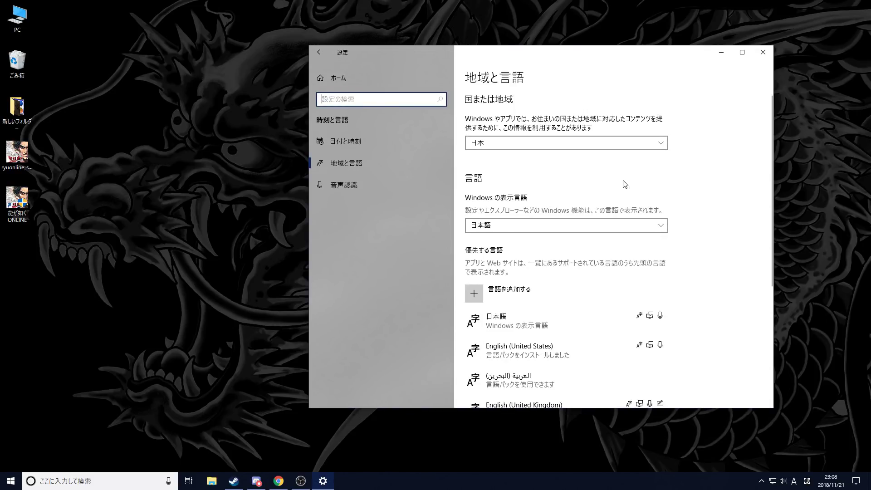
Step: Close Settings and refresh the desktop so the 龍が如く ONLINE shortcut is available
click(761, 53)
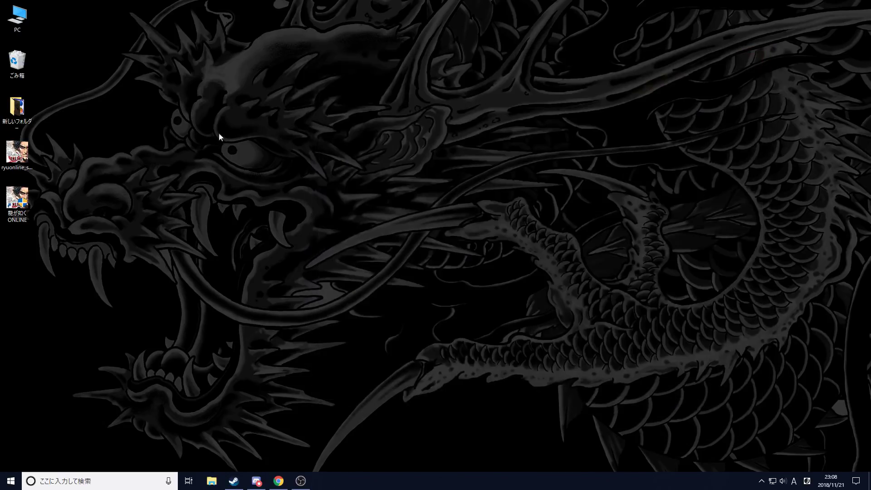
right_click(196, 176)
click(213, 201)
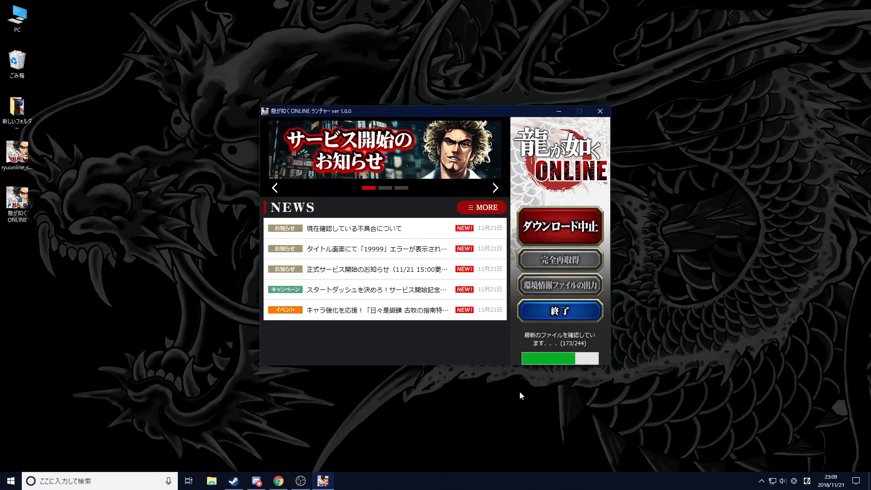
Step: Bring Chrome forward and scroll the PC setup guide to the SEGA ID registration link
click(278, 481)
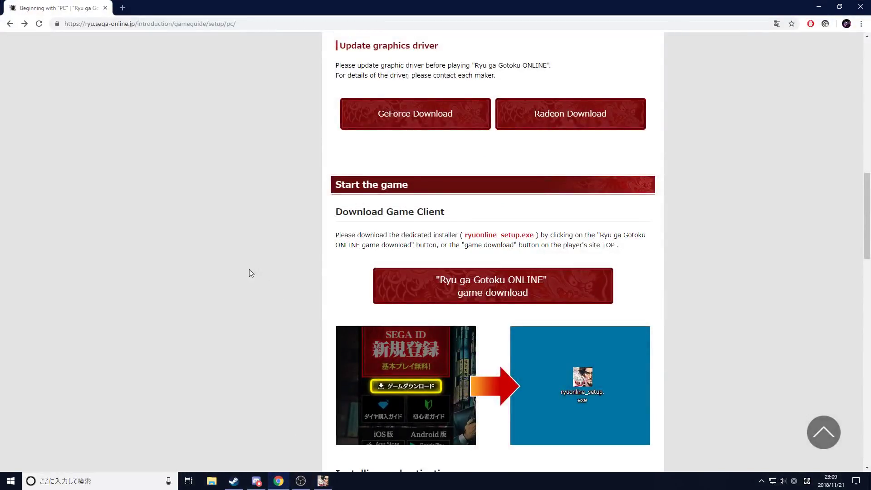
scroll(254, 263, down, 20)
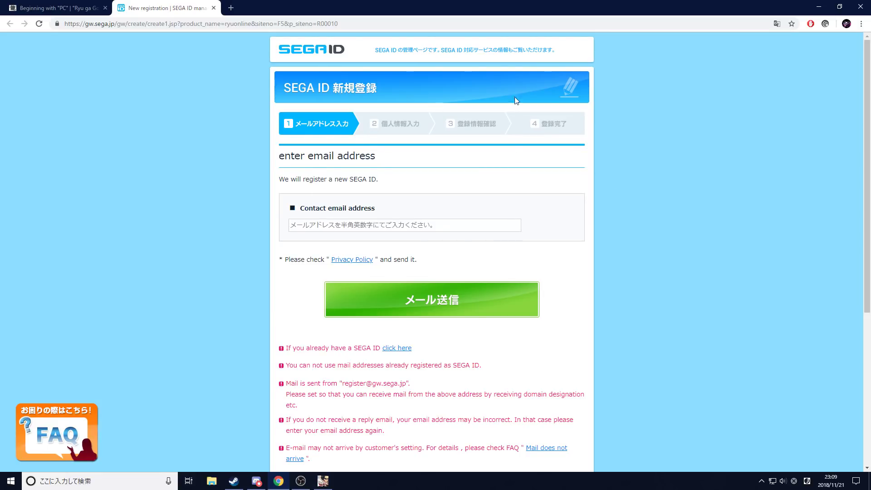
Step: Minimize Chrome to reveal the launcher as it finishes updating all 244 files
click(819, 8)
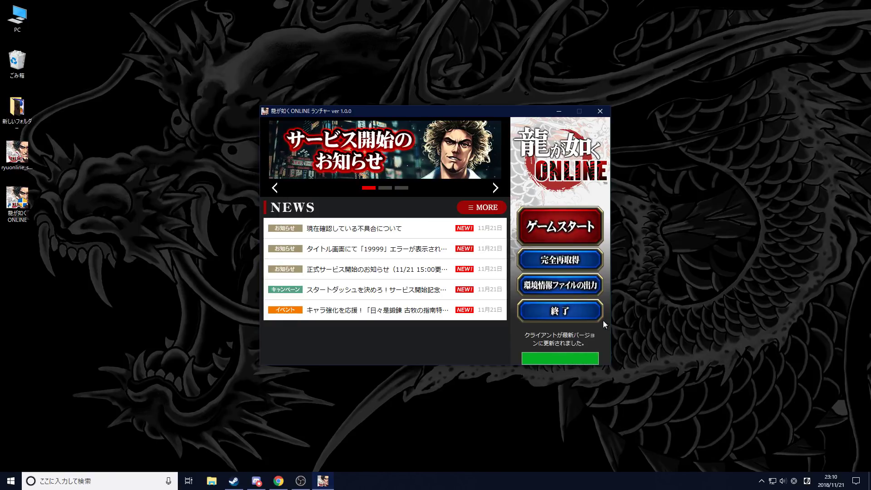
Step: Press ゲームスタート and log in with the SEGA ID username in the login box
click(569, 228)
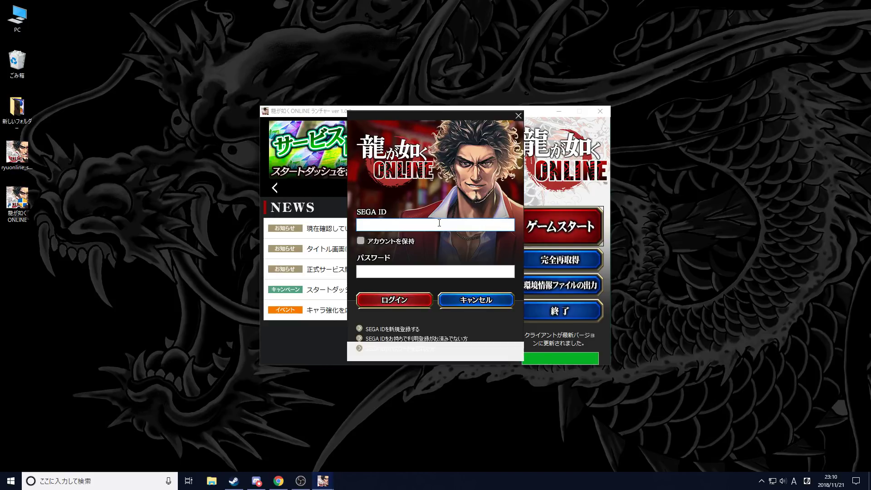
text(devilleon7)
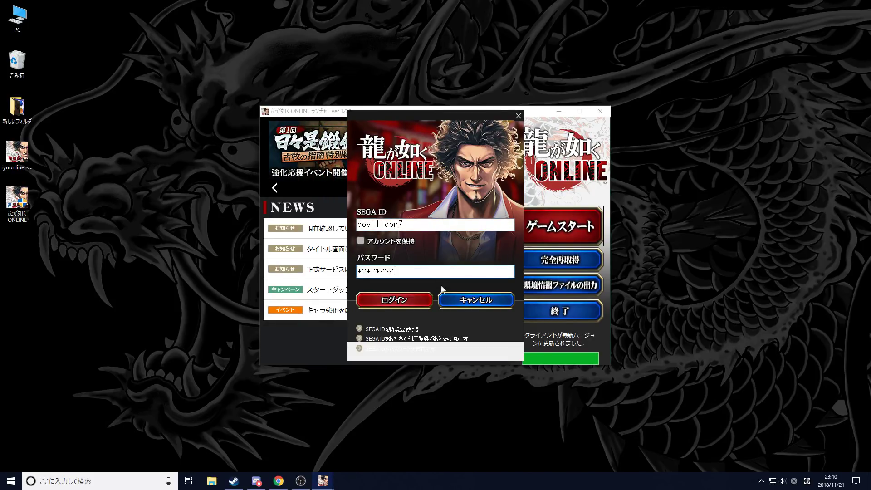
click(410, 300)
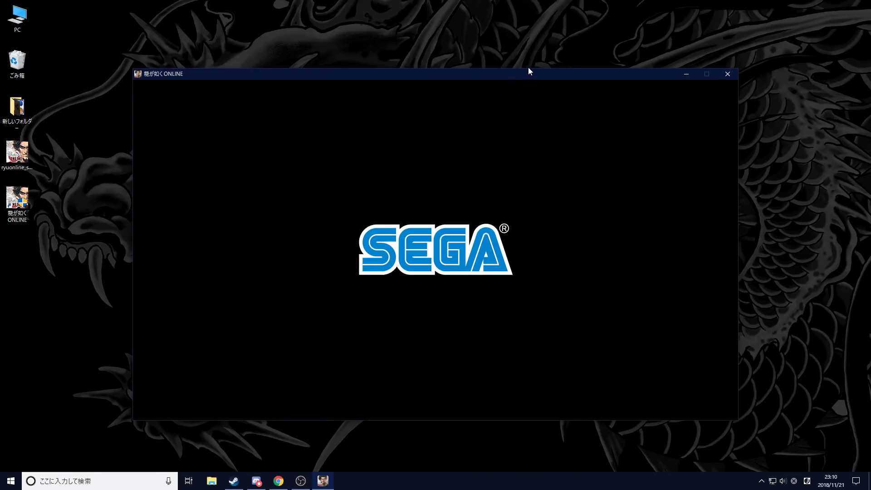
Step: Dismiss the parental notice, start from the title screen, and press 同意する on the terms
click(475, 205)
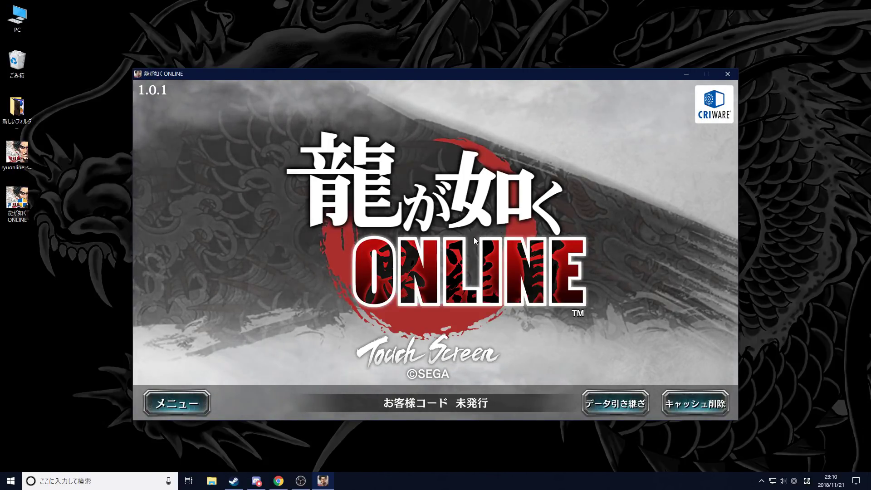
click(455, 284)
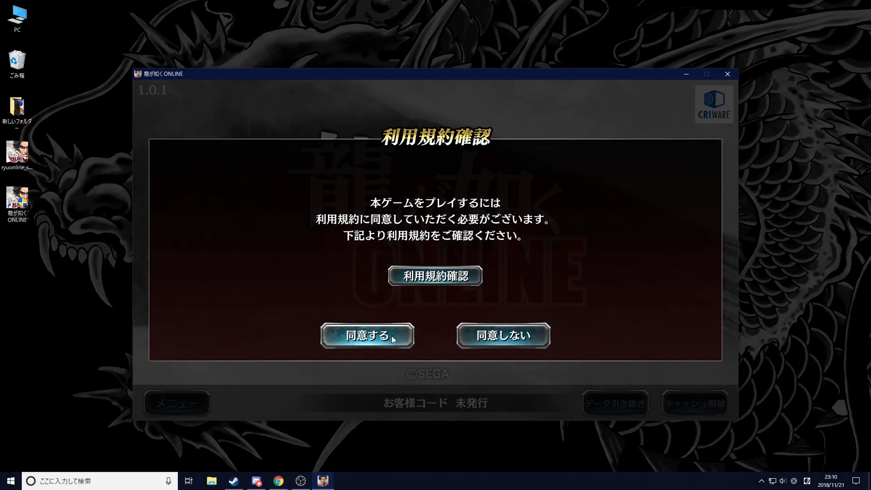
click(393, 339)
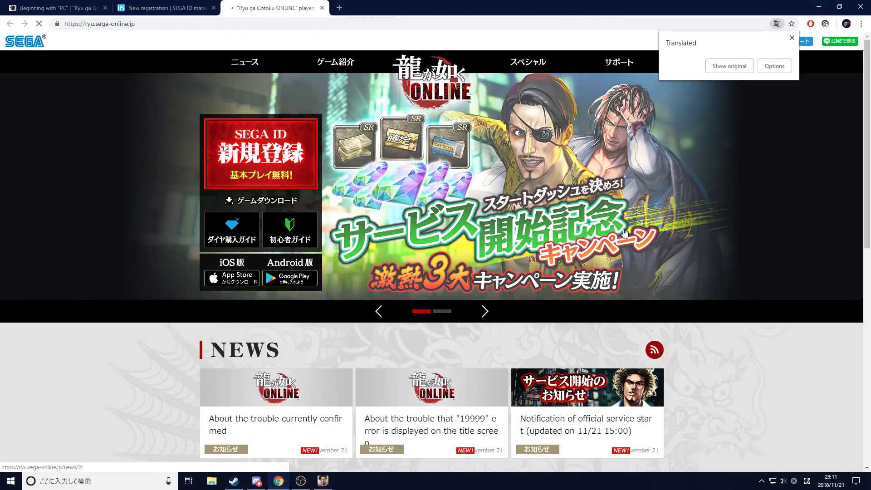
Step: Minimize Chrome, answer はい to hide today's announcements, then tap the home-screen character three times
click(818, 5)
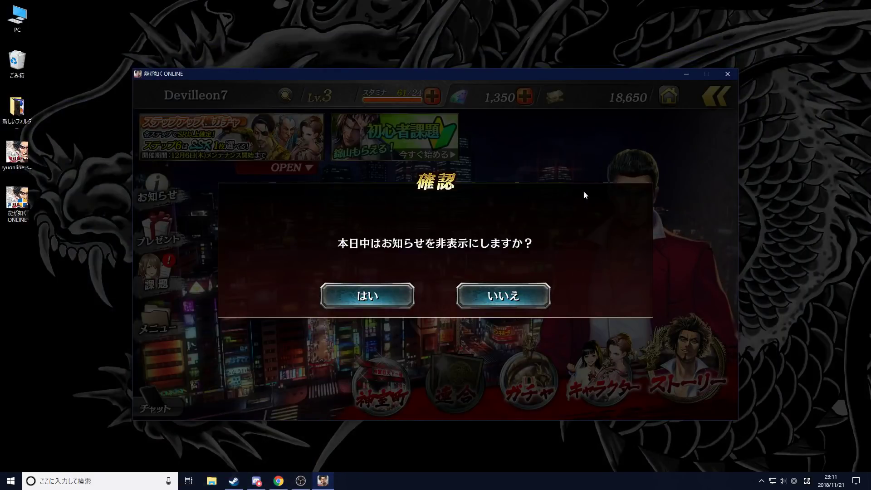
click(367, 296)
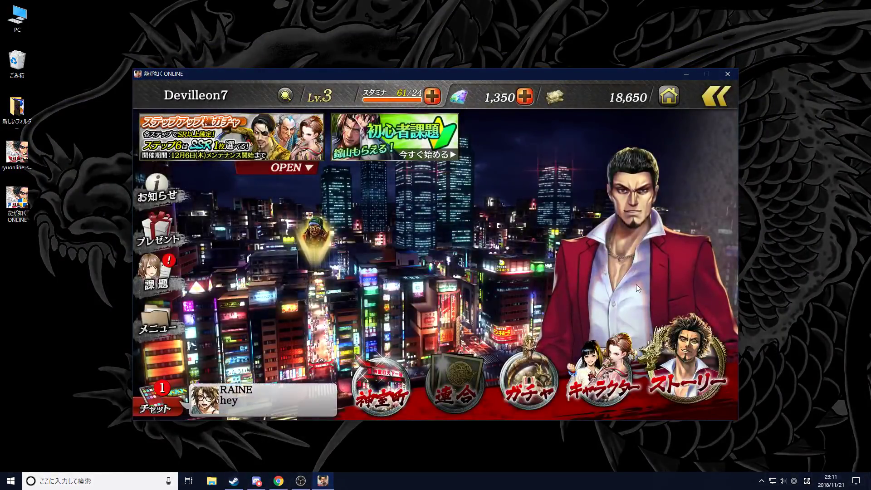
click(619, 265)
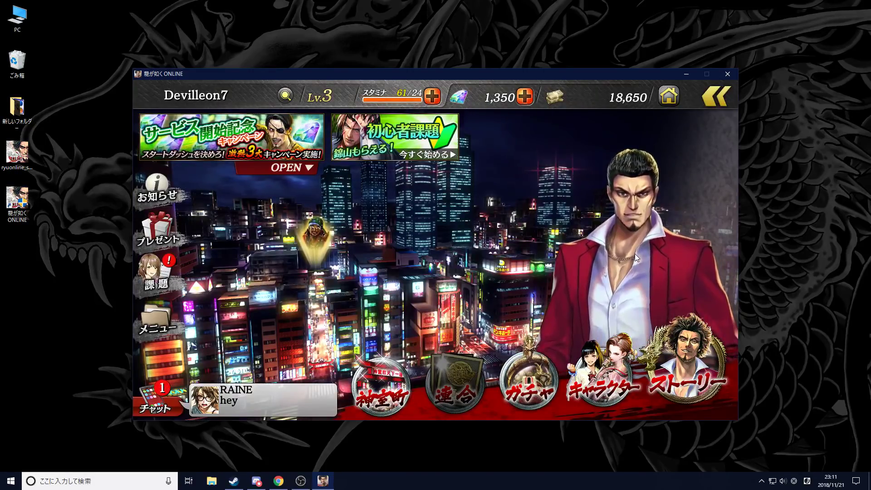
click(635, 254)
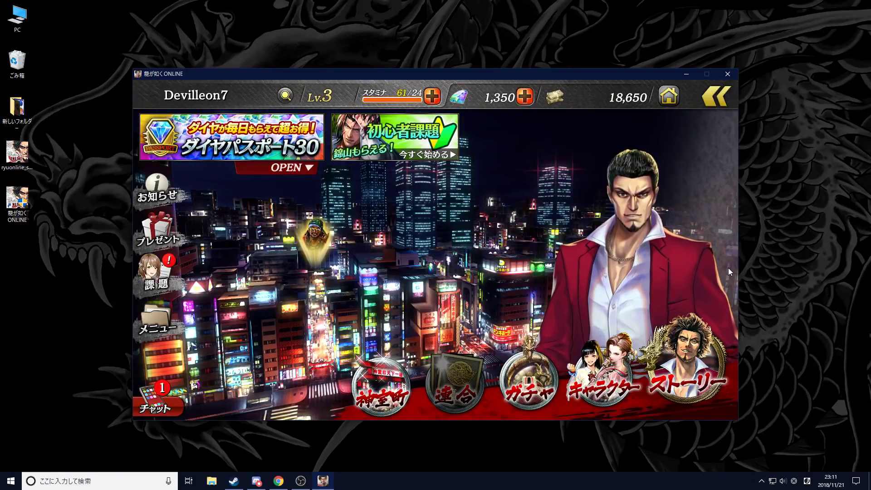
click(673, 287)
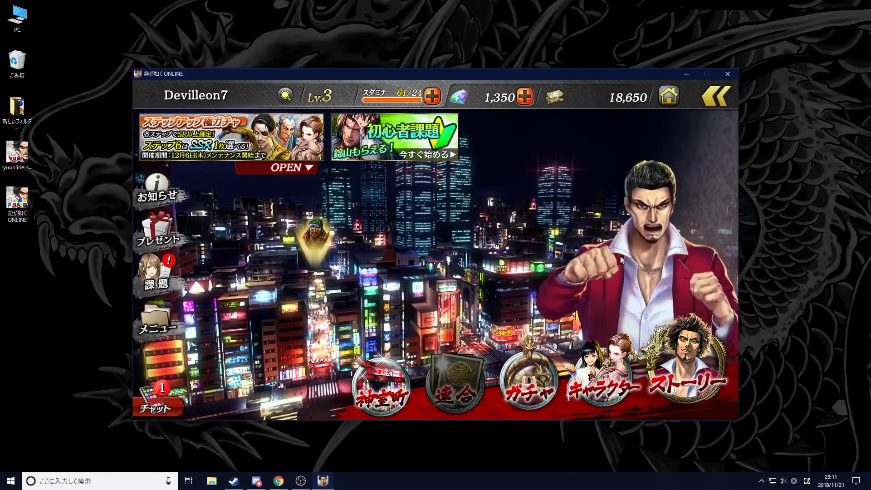